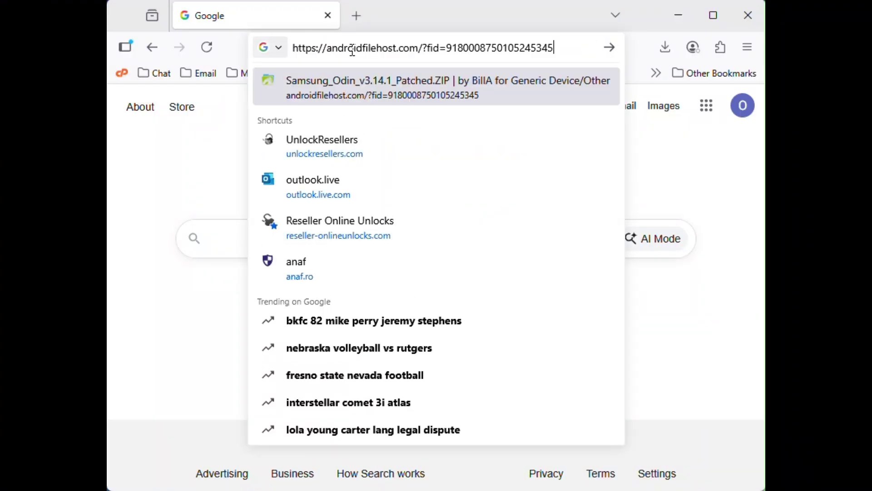
# Step: Download Samsung_Odin_v3.14.1_Patched.ZIP from AndroidFileHost's primary mirror and show it in its folder
pyautogui.press('Return')
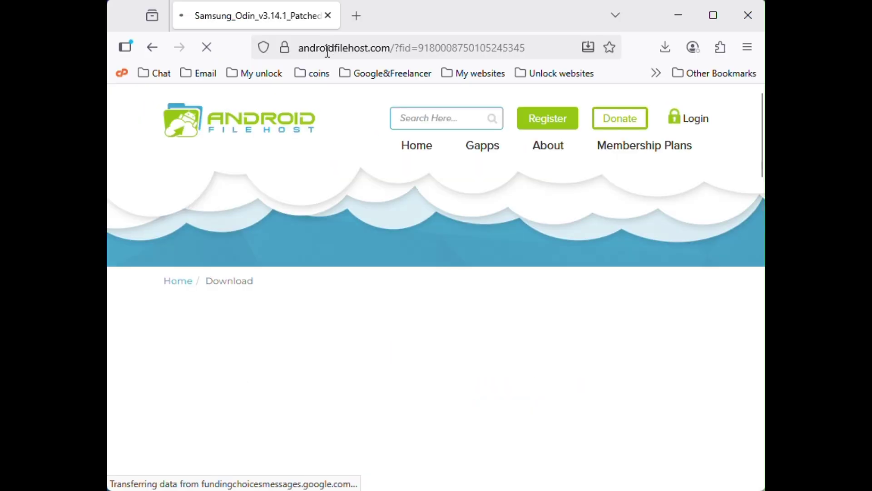
pyautogui.scroll(-5, 474, 284)
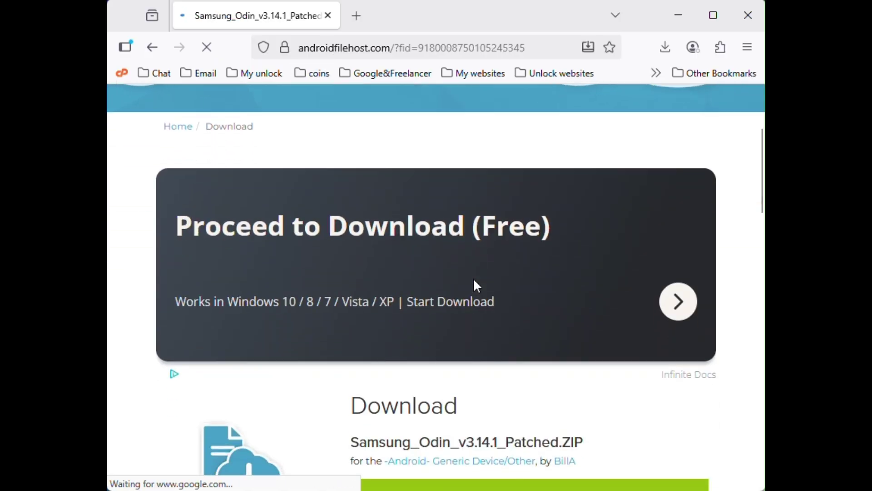
pyautogui.scroll(-3, 474, 284)
pyautogui.click(464, 260)
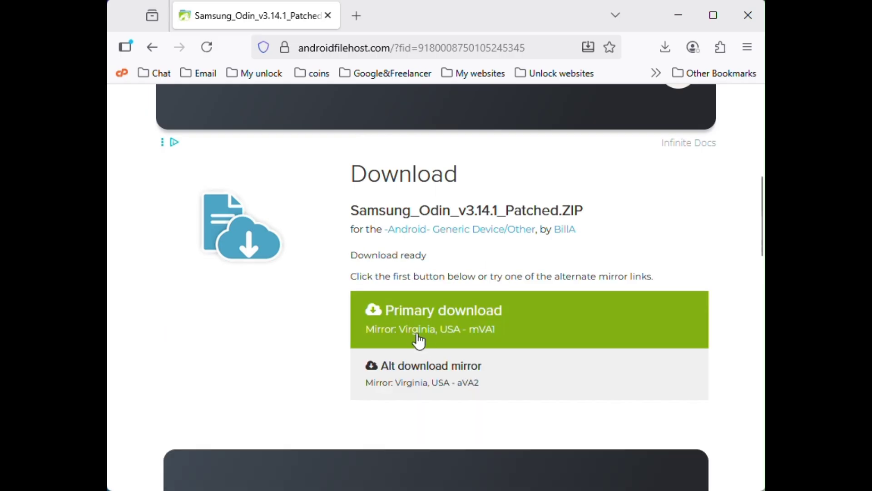
pyautogui.click(428, 336)
pyautogui.click(666, 47)
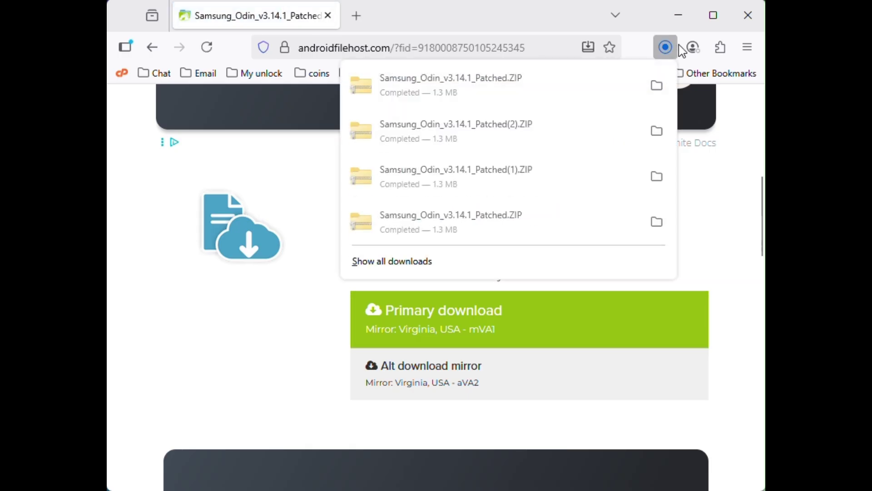
pyautogui.click(658, 85)
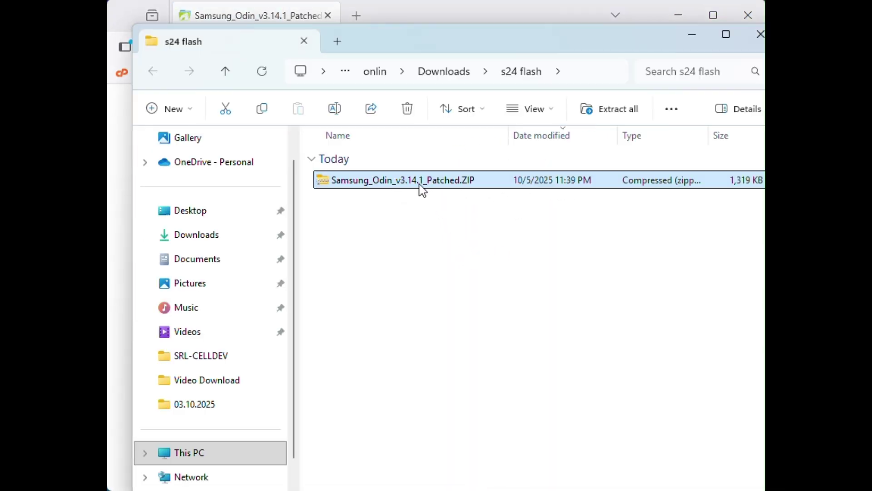
# Step: Extract Samsung_Odin_v3.14.1_Patched.ZIP into its own folder and launch Odin_Patched.EXE
pyautogui.rightClick(419, 187)
pyautogui.click(463, 48)
pyautogui.moveTo(463, 36); pyautogui.dragTo(451, 32)
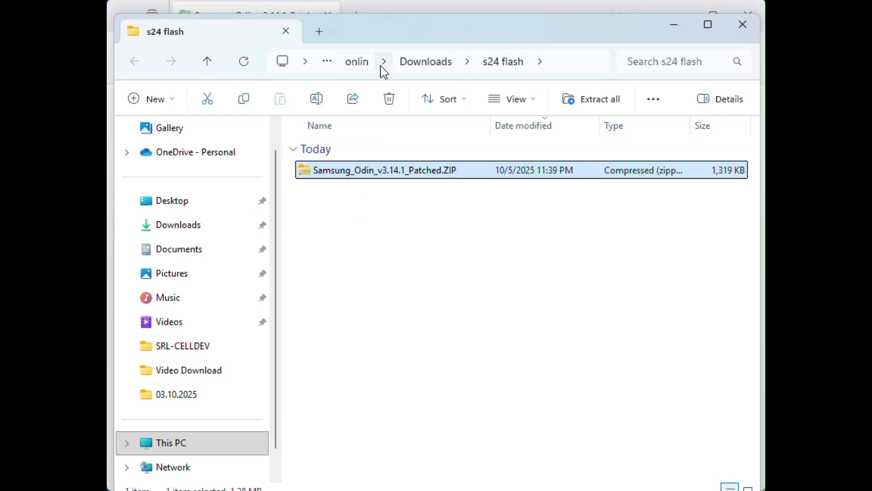
pyautogui.rightClick(359, 175)
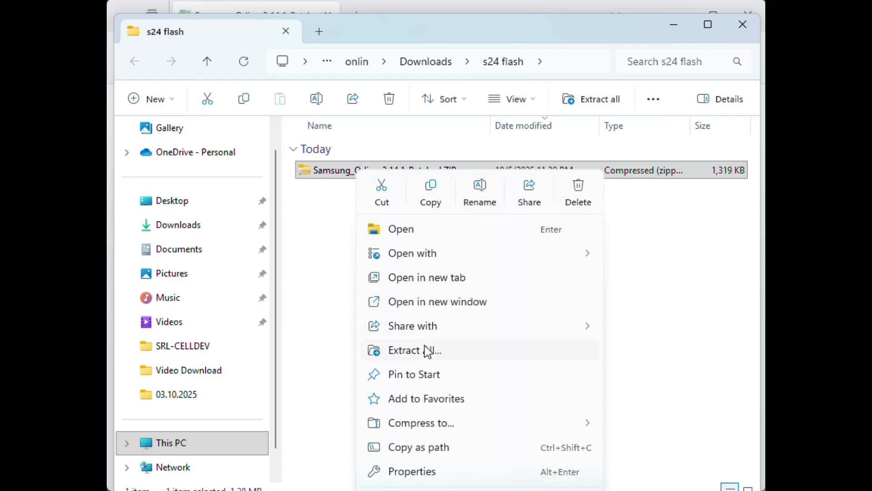
pyautogui.click(437, 359)
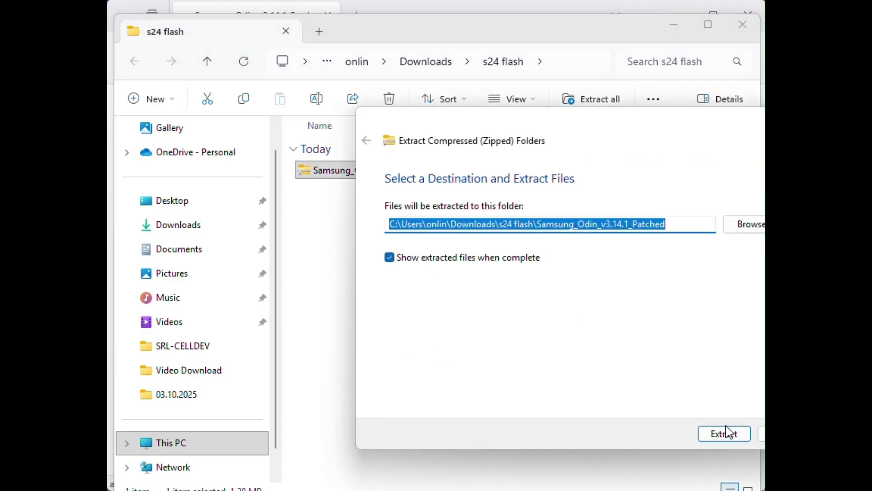
pyautogui.click(725, 433)
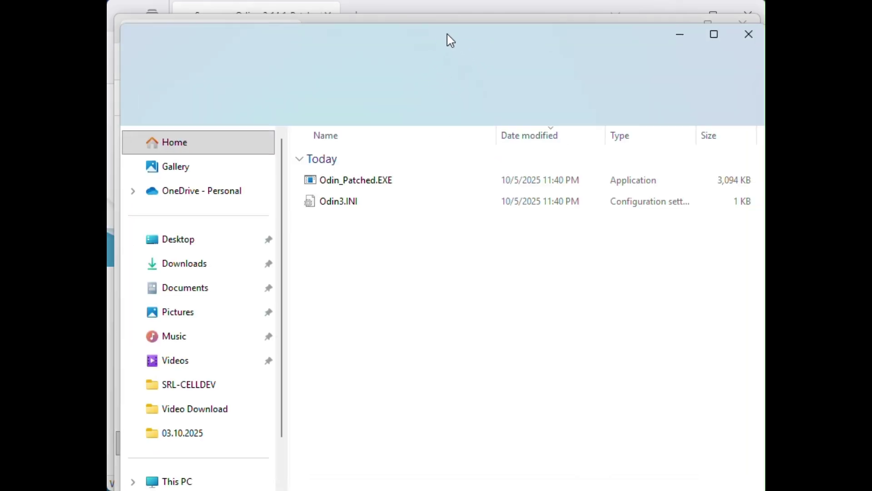
pyautogui.doubleClick(391, 182)
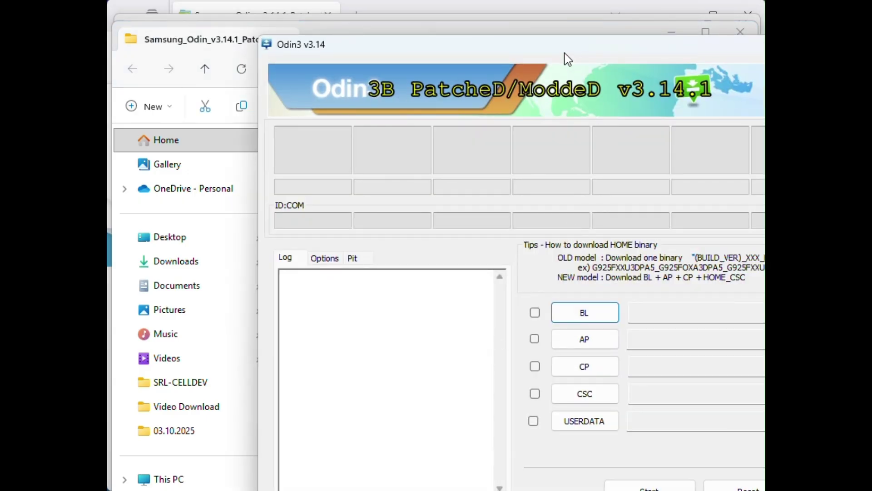
# Step: Drag the Odin3 v3.14 window up and left so it is fully visible
pyautogui.moveTo(568, 60); pyautogui.dragTo(416, 29)
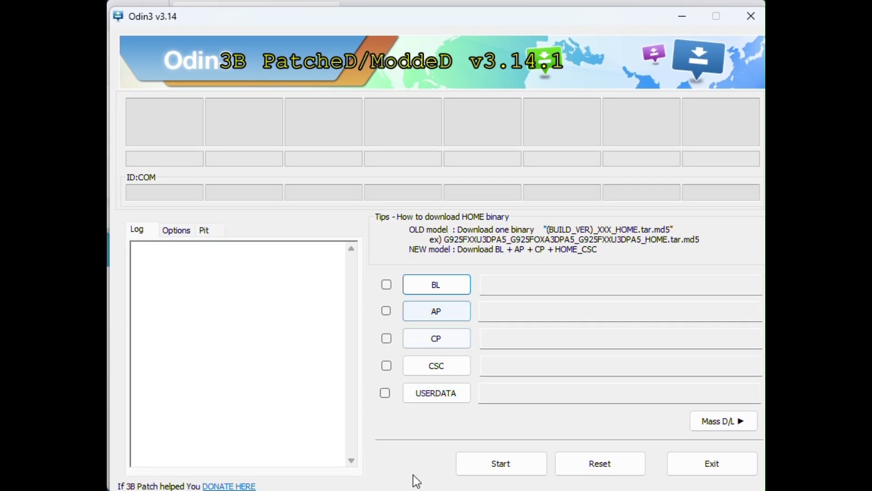
# Step: Paste the samfw.com firmware page address into Firefox and load it
pyautogui.hotkey('alt', 'Tab')
pyautogui.click(339, 47)
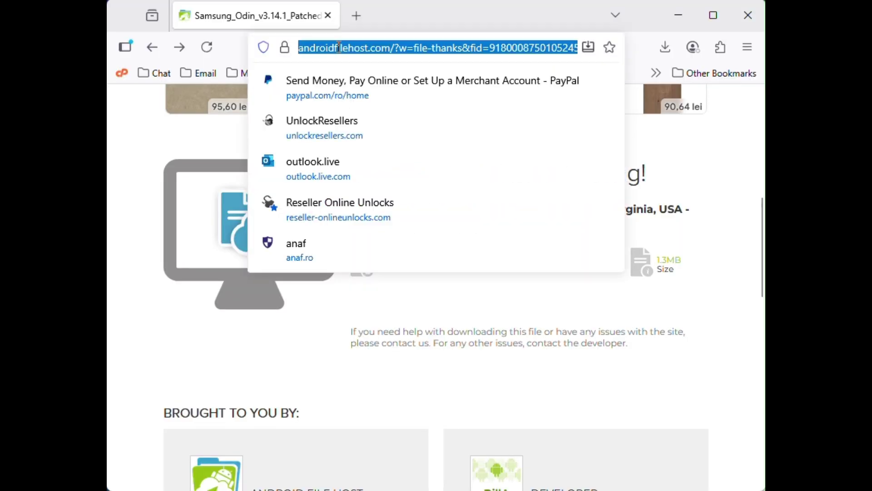
pyautogui.write('https://samfw.com/firmware/SM-S928U/TMB/S928USQS4BYF2')
pyautogui.press('Return')
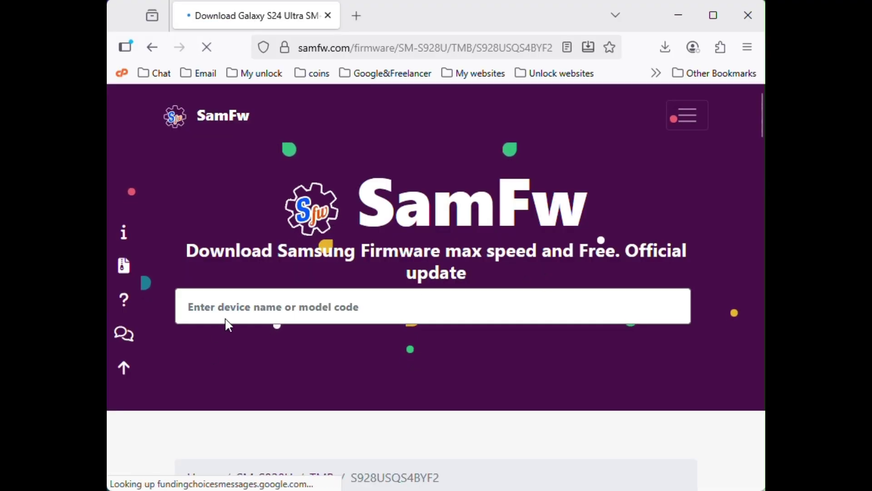
# Step: Search SamFw for the model code s928u and close the suggestions
pyautogui.click(230, 305)
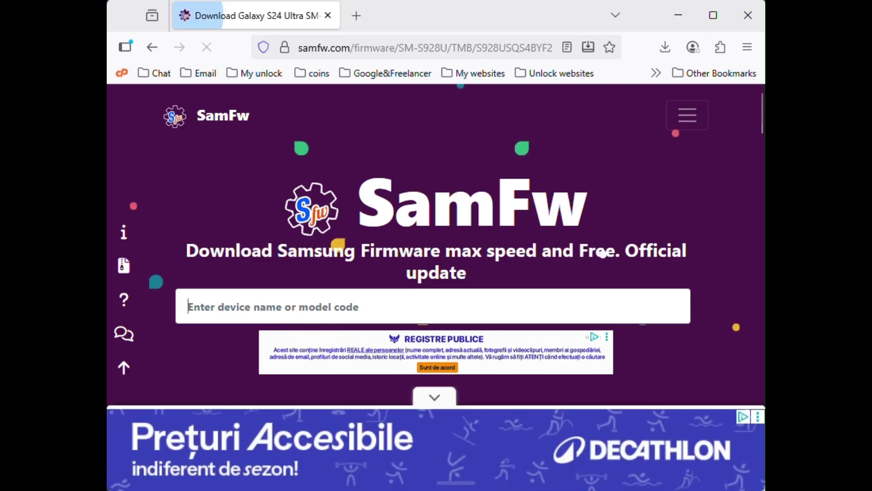
pyautogui.scroll(-3, 436, 246)
pyautogui.write('s98')
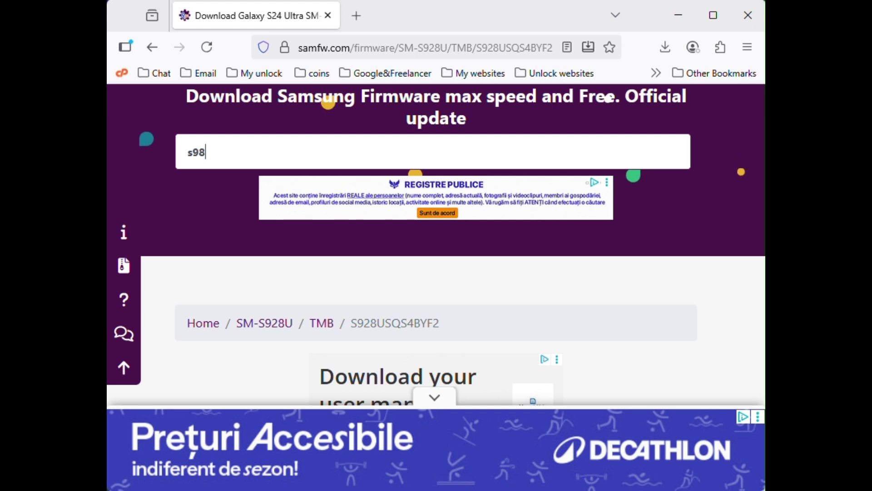
pyautogui.press('BackSpace')
pyautogui.write('28u')
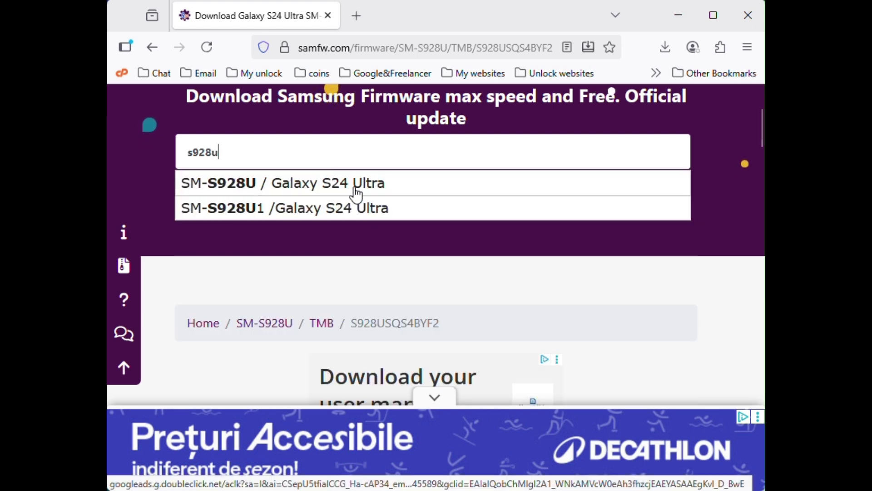
pyautogui.click(627, 294)
# Step: Download the SM-S928U firmware zip from the SamFw server, closing the feedback prompt and ad
pyautogui.scroll(-15, 594, 292)
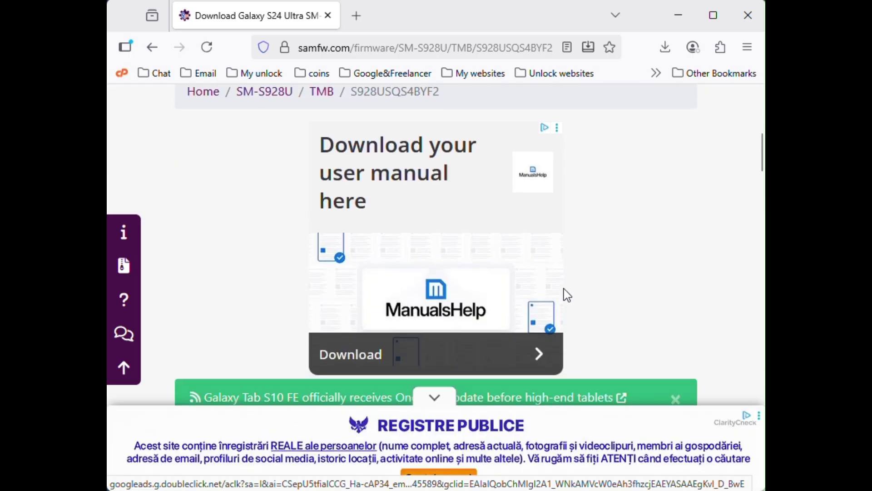
pyautogui.scroll(-8, 537, 286)
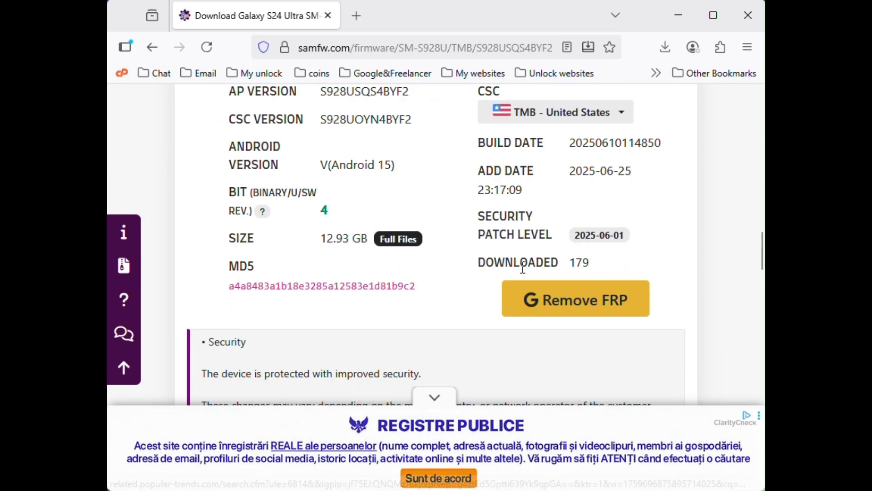
pyautogui.scroll(1, 511, 266)
pyautogui.scroll(-5, 511, 266)
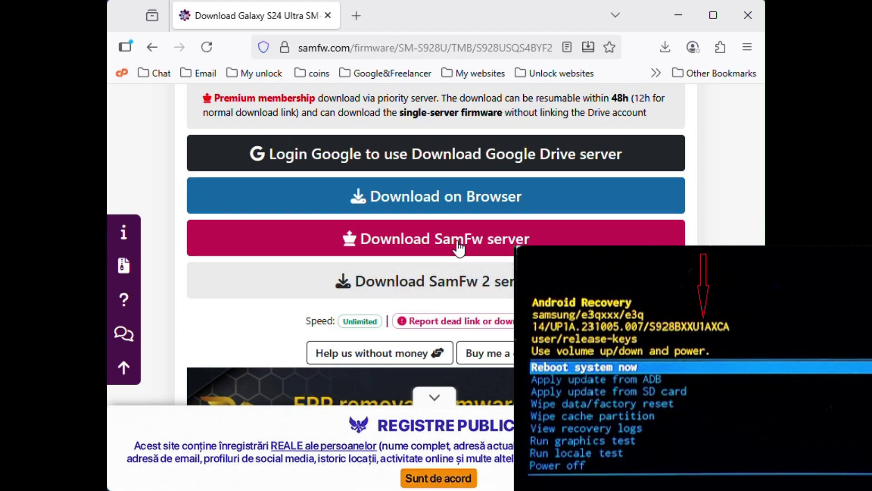
pyautogui.click(460, 249)
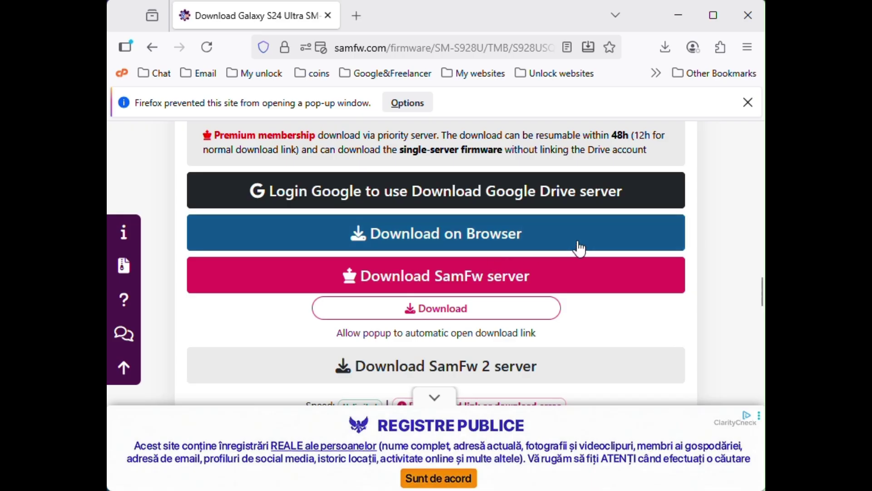
pyautogui.click(503, 307)
pyautogui.click(596, 183)
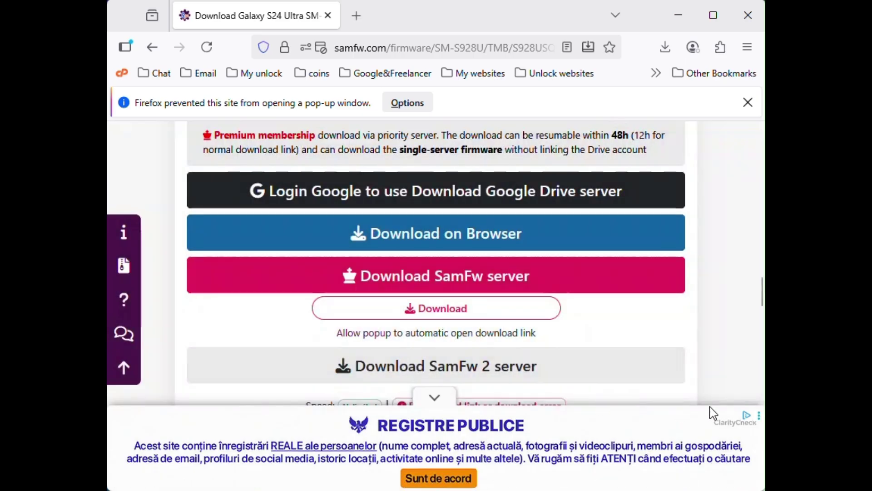
pyautogui.click(437, 397)
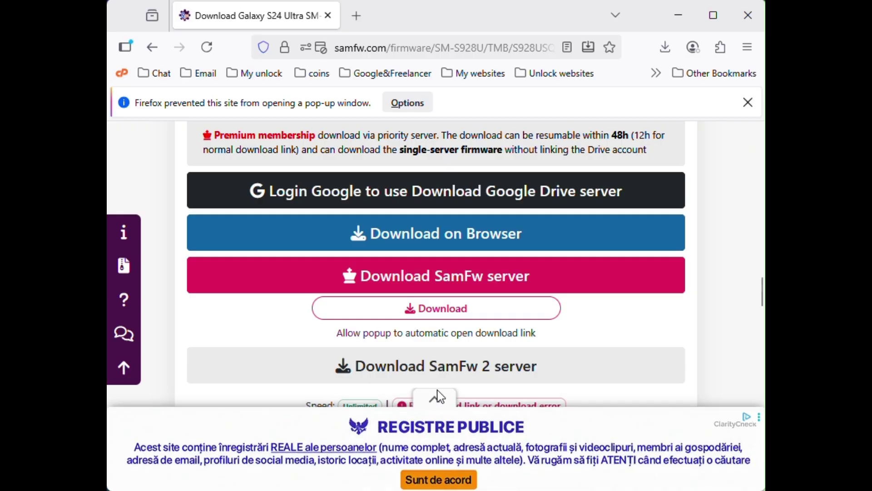
pyautogui.click(472, 313)
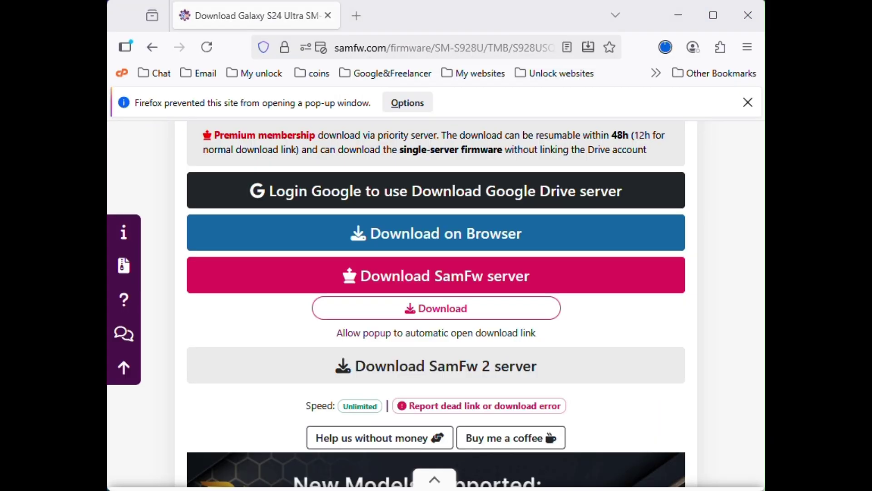
pyautogui.click(665, 47)
# Step: Extract SAMFW.COM_SM-S928U_TMB_S928USQS4BYF2_fac.zip into its own folder, then close that folder window
pyautogui.moveTo(564, 84); pyautogui.dragTo(601, 90)
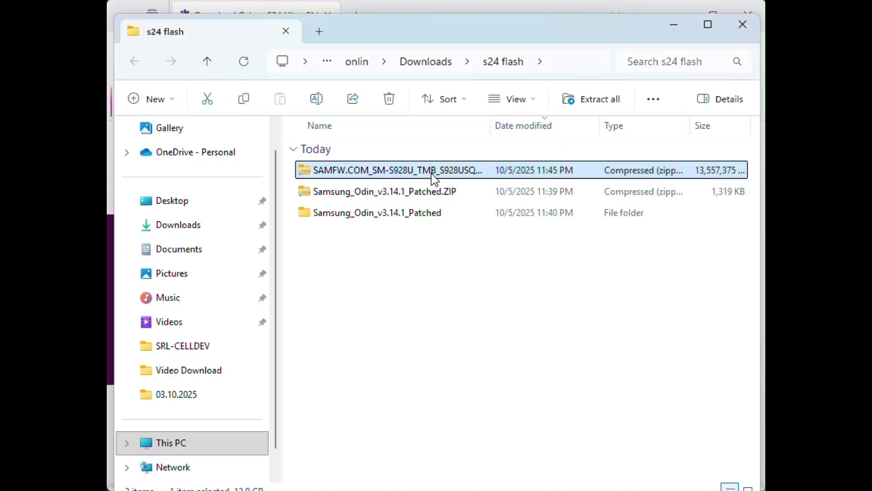
pyautogui.rightClick(433, 173)
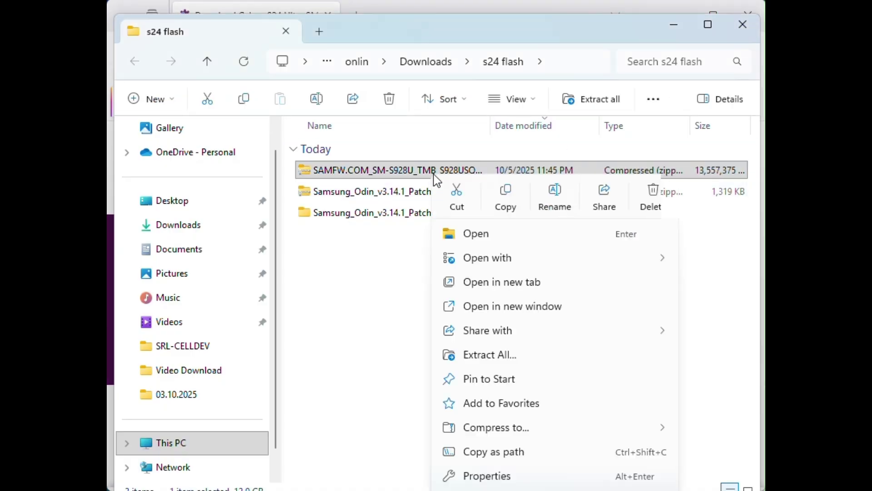
pyautogui.click(490, 354)
pyautogui.click(724, 433)
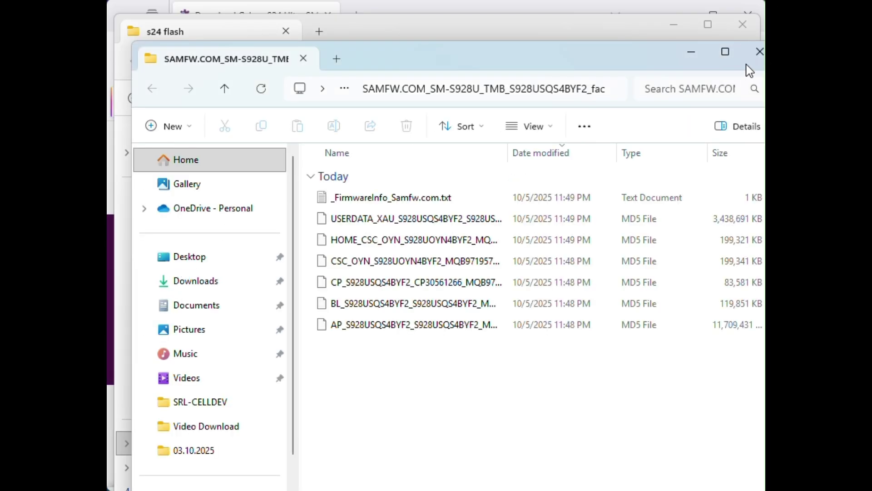
pyautogui.click(759, 52)
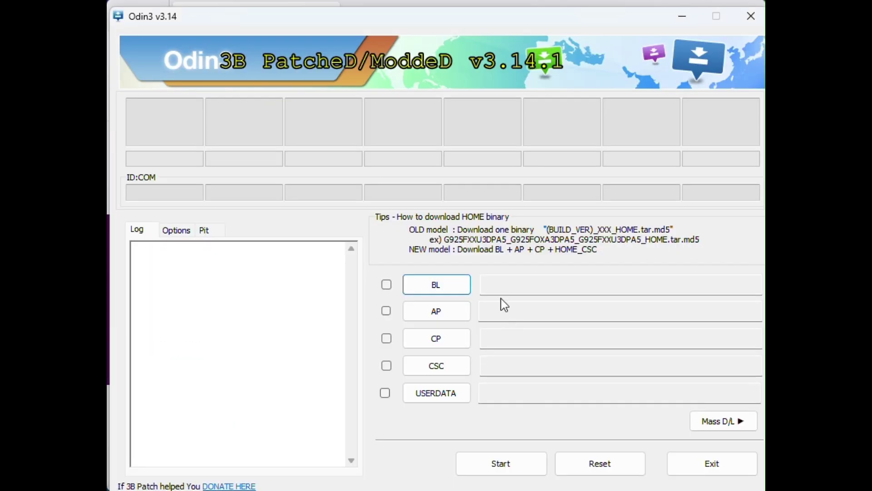
# Step: Load the BL and AP MD5 files from the extracted firmware folder
pyautogui.click(456, 286)
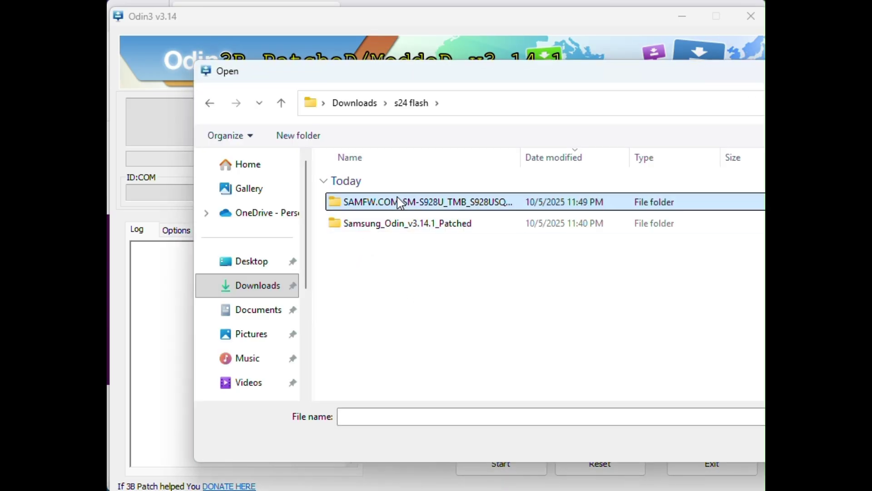
pyautogui.doubleClick(372, 202)
pyautogui.doubleClick(399, 268)
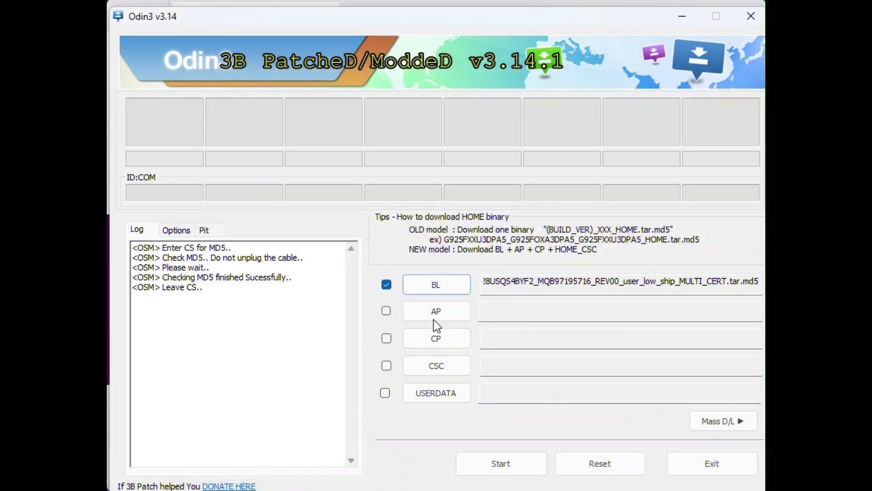
pyautogui.click(434, 317)
pyautogui.click(380, 309)
pyautogui.doubleClick(379, 309)
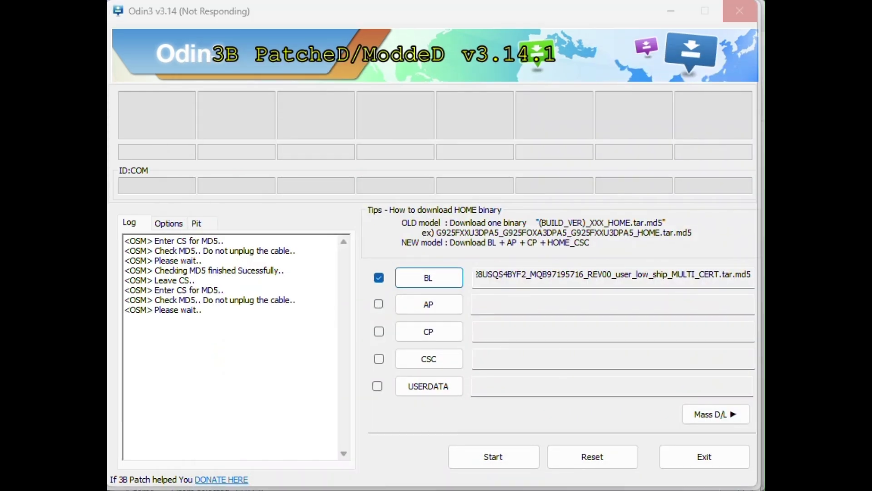
# Step: Load the CP file, then the CSC_OYN file into CSC in place of HOME_CSC
pyautogui.click(431, 334)
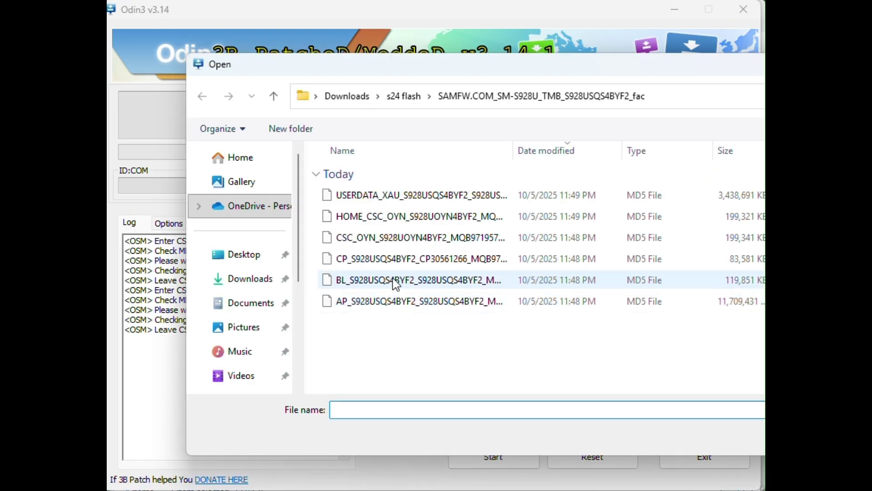
pyautogui.click(368, 261)
pyautogui.doubleClick(368, 261)
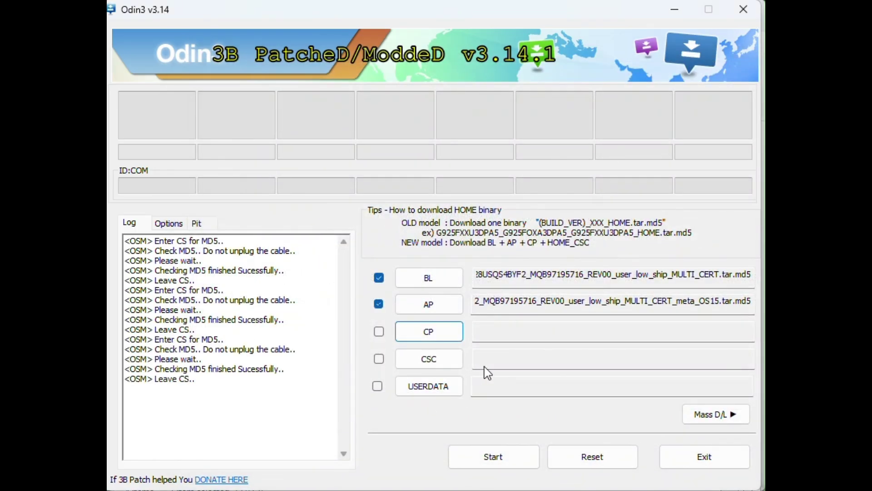
pyautogui.click(425, 370)
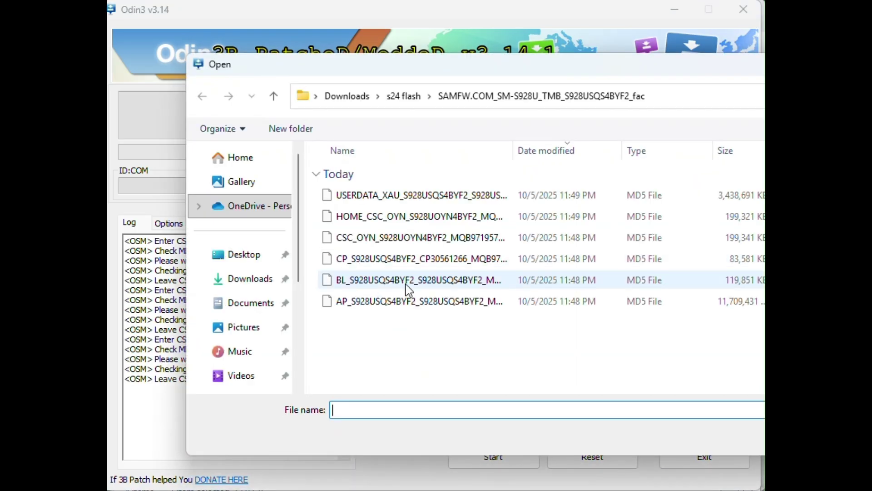
pyautogui.click(389, 216)
pyautogui.doubleClick(389, 216)
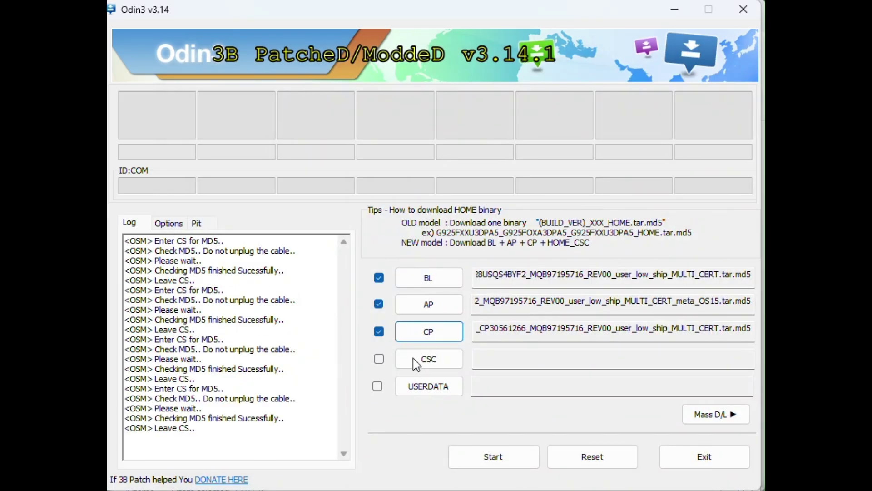
pyautogui.click(412, 353)
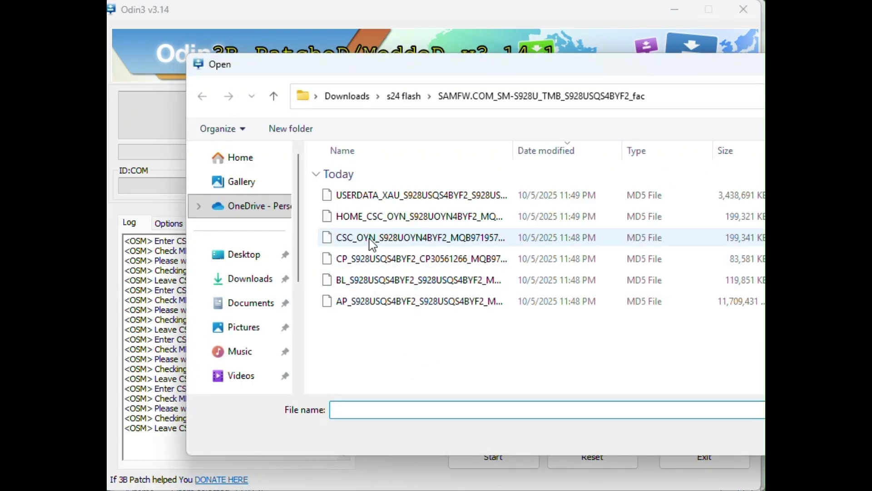
pyautogui.click(370, 239)
pyautogui.doubleClick(357, 240)
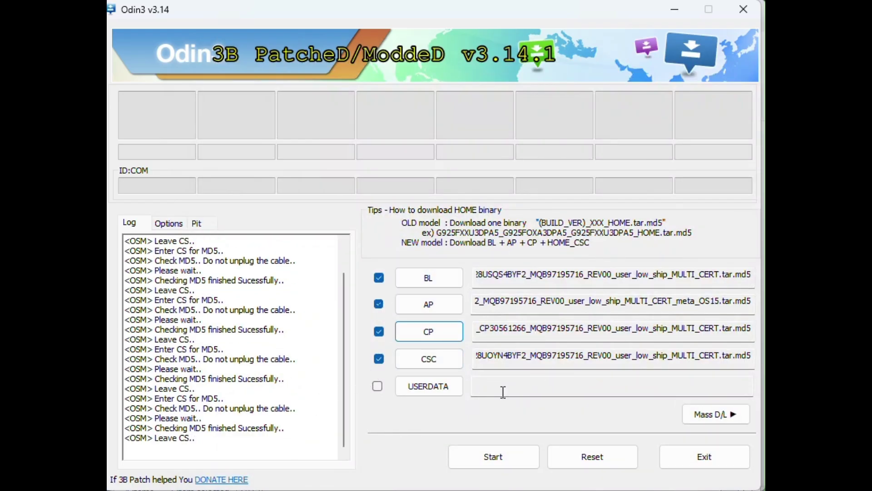
pyautogui.click(427, 389)
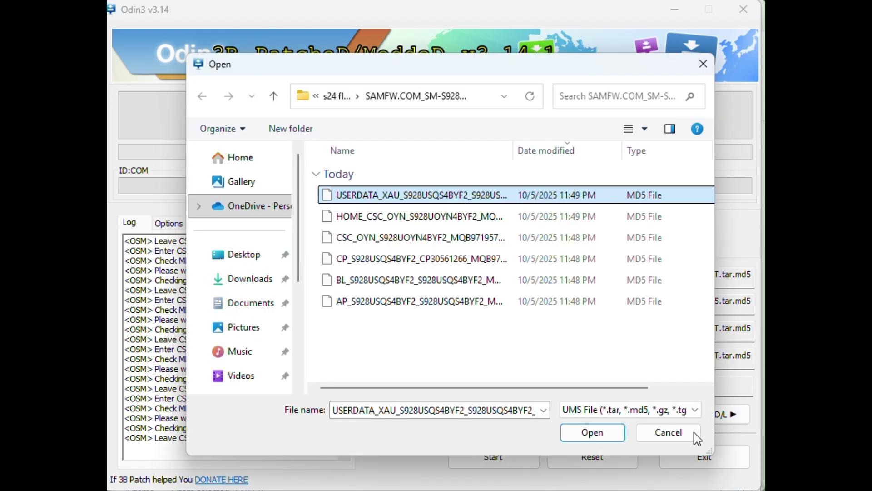
# Step: Cancel the USERDATA file dialog and confirm the Samsung USB modem under Modems in Device Manager
pyautogui.click(669, 432)
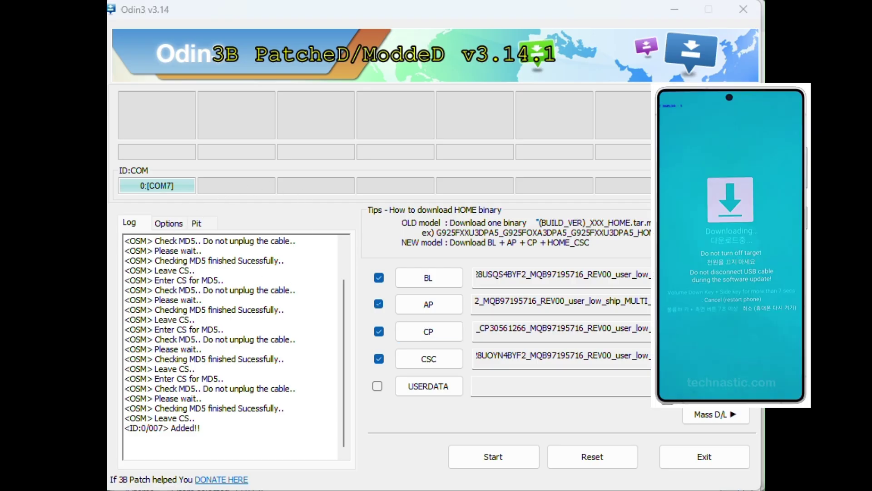
pyautogui.press('super+x')
pyautogui.press('m')
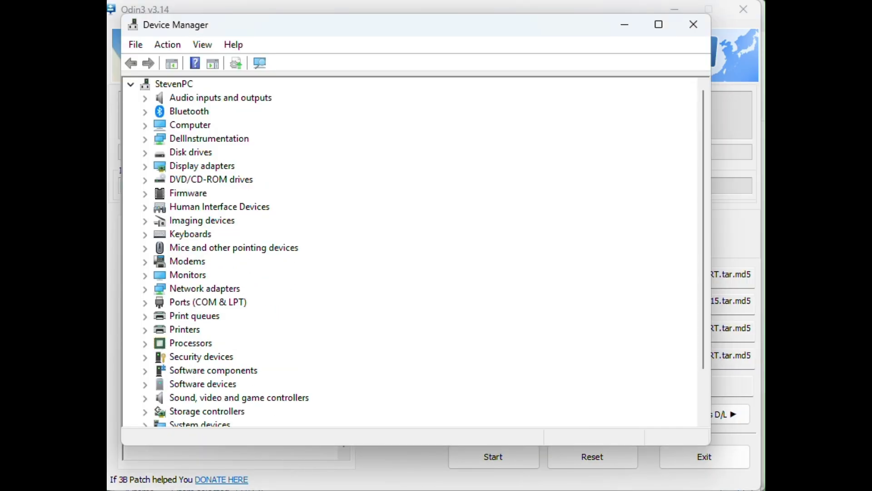
pyautogui.click(167, 264)
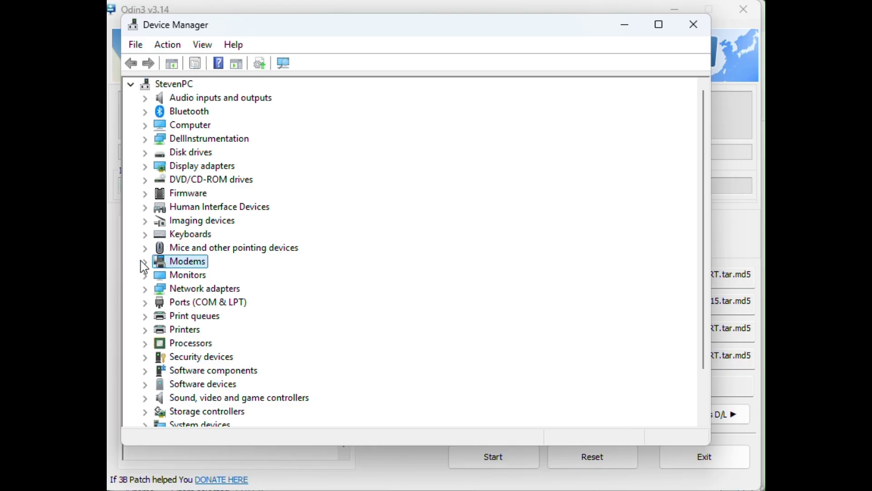
pyautogui.click(142, 262)
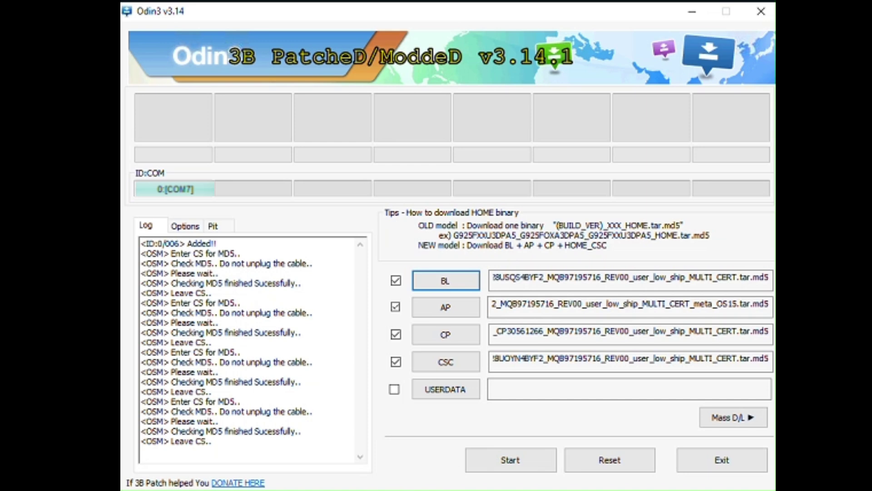
# Step: Start flashing the BL, AP, CP and CSC files to the phone on COM7
pyautogui.click(506, 459)
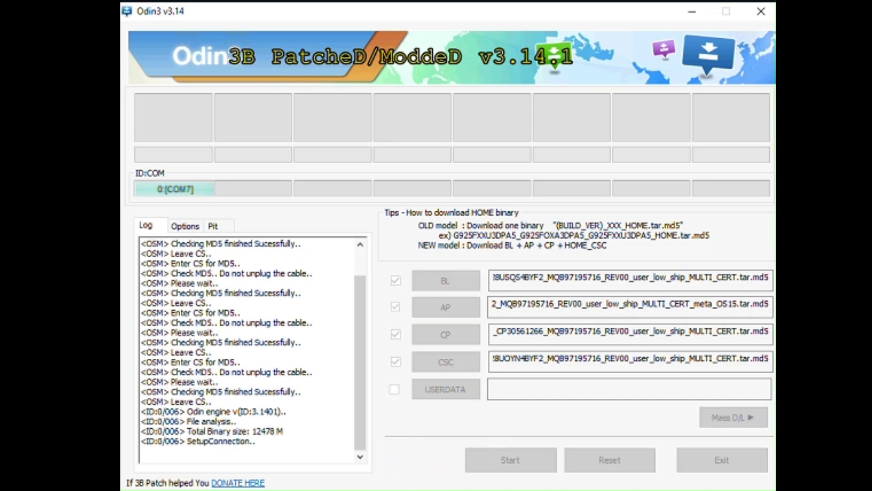